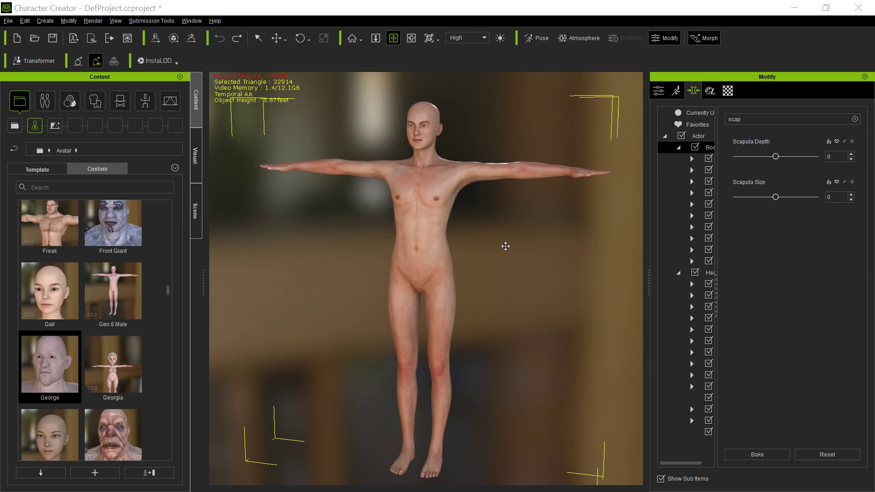
# Zoom in on the character's upper body and widen the morph sliders panel.
pyautogui.moveTo(492, 227); pyautogui.dragTo(517, 274)
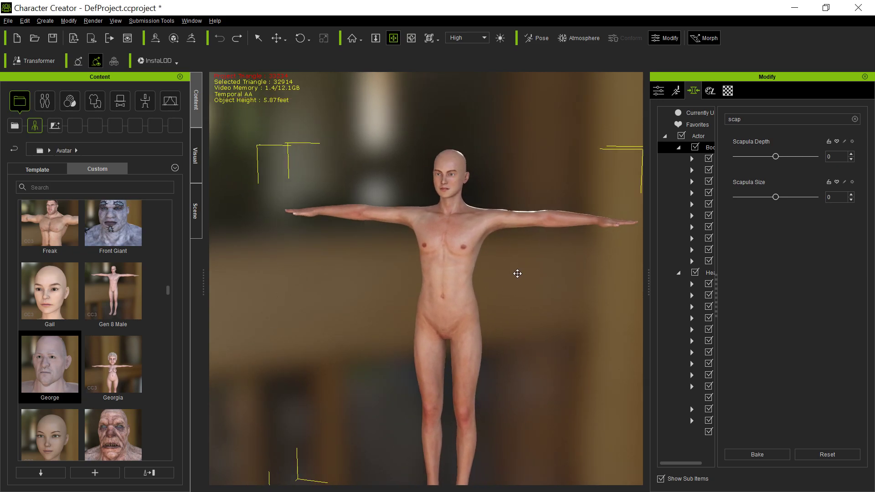
pyautogui.scroll(3, 464, 255)
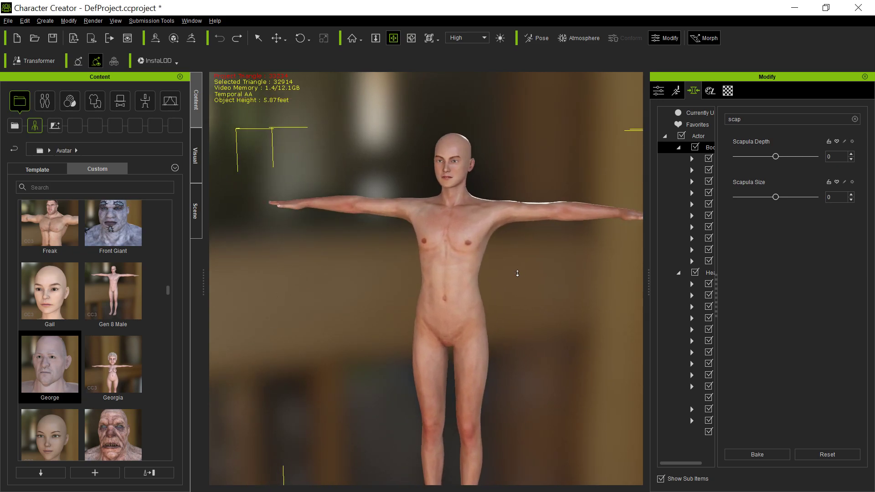
pyautogui.moveTo(415, 236); pyautogui.dragTo(433, 353)
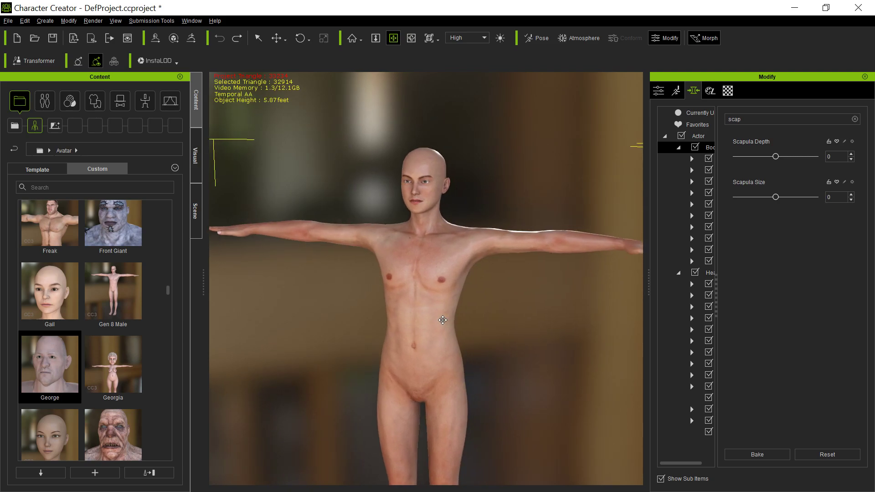
pyautogui.scroll(4, 442, 320)
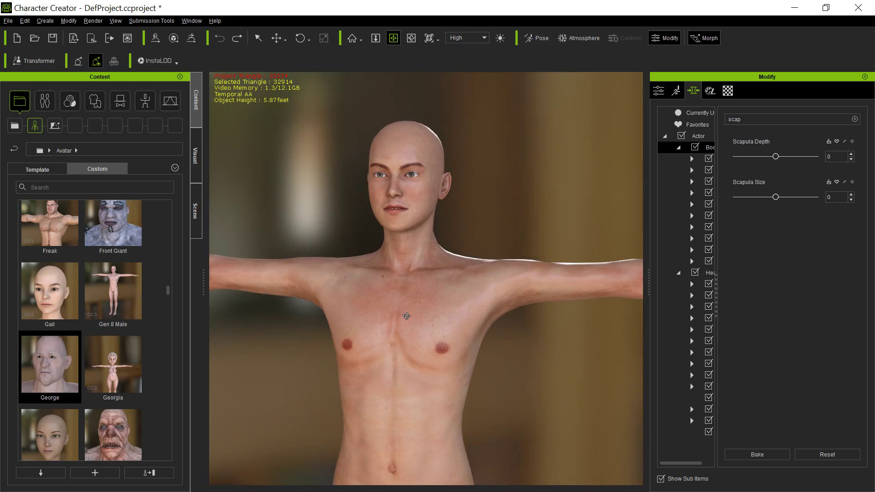
pyautogui.scroll(2, 406, 315)
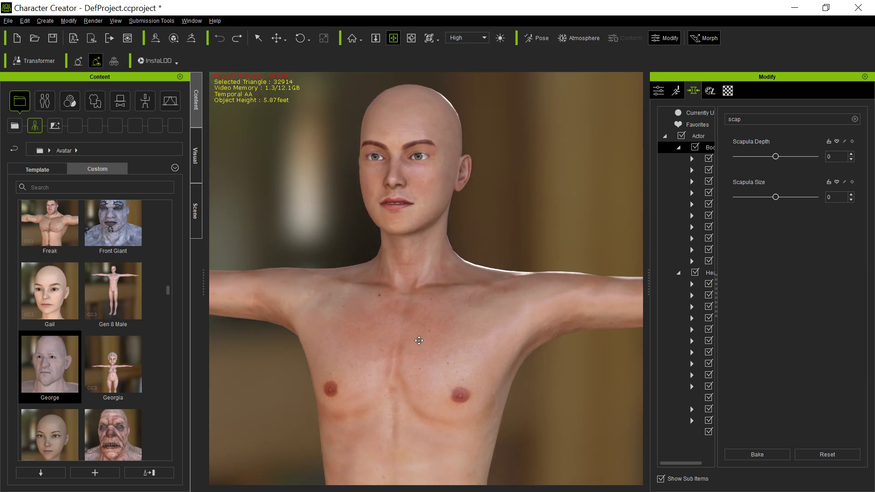
pyautogui.scroll(1, 423, 362)
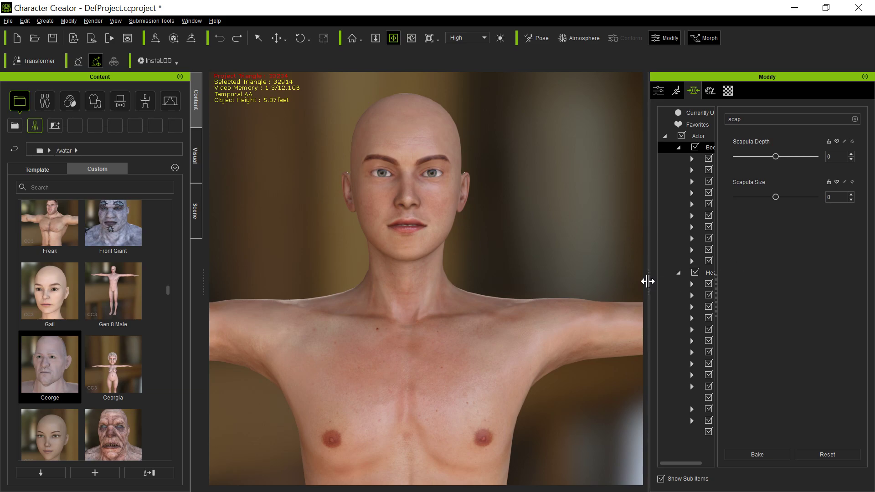
pyautogui.moveTo(649, 290); pyautogui.dragTo(615, 286)
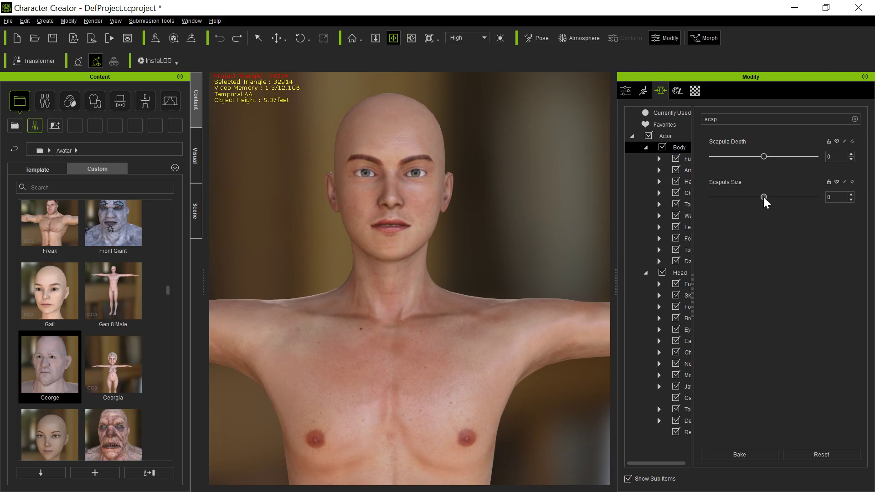
# Preview Scapula Size at its extremes, undo it, then preview Scapula Depth on the shoulders.
pyautogui.moveTo(763, 197); pyautogui.dragTo(865, 218)
pyautogui.hotkey('ctrl', 'z')
pyautogui.moveTo(763, 157); pyautogui.dragTo(798, 156)
# Undo Scapula Depth, then preview the left Levator Scapulae morph and check its L, master, R properties.
pyautogui.hotkey('ctrl', 'z')
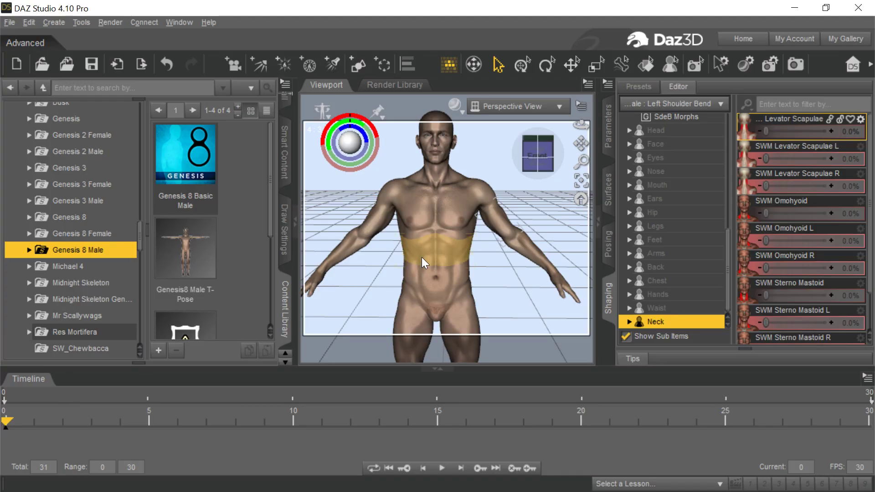
pyautogui.scroll(6, 481, 198)
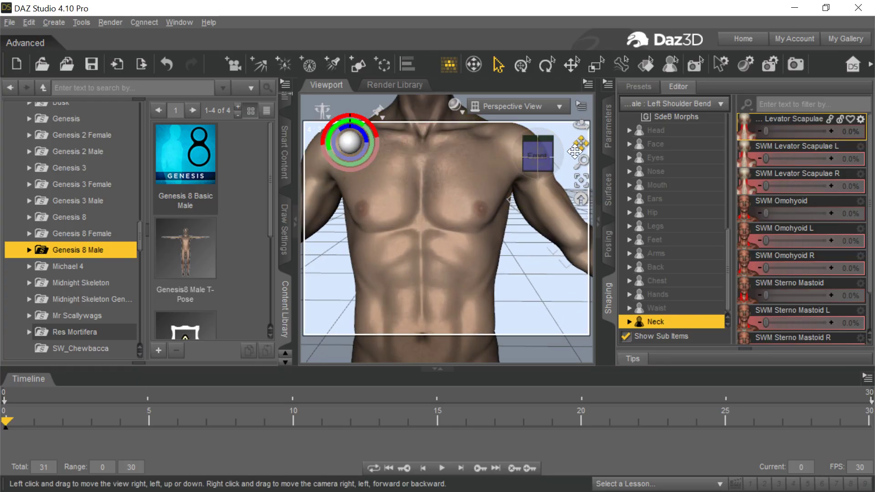
pyautogui.moveTo(574, 152); pyautogui.dragTo(574, 191)
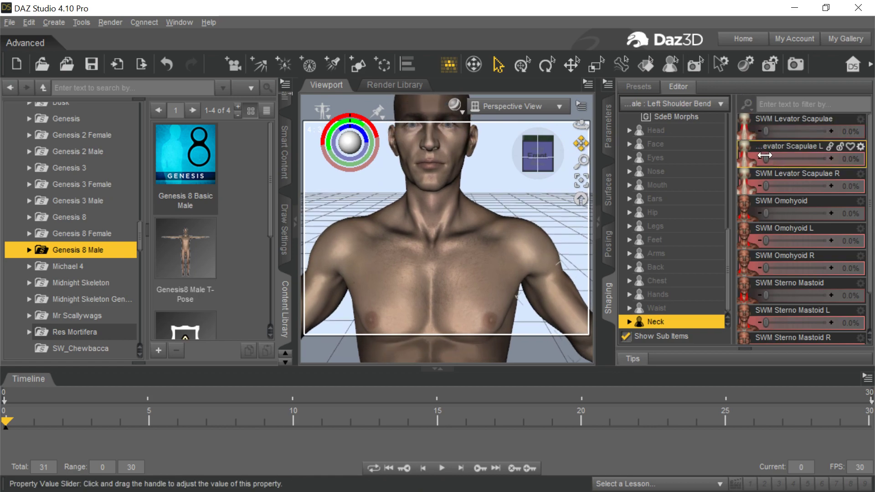
pyautogui.moveTo(765, 156); pyautogui.dragTo(870, 124)
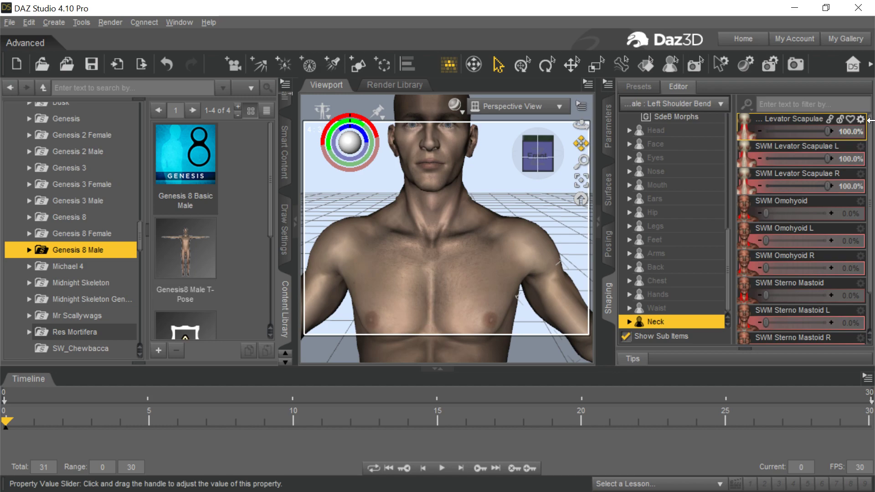
pyautogui.click(793, 146)
pyautogui.click(820, 131)
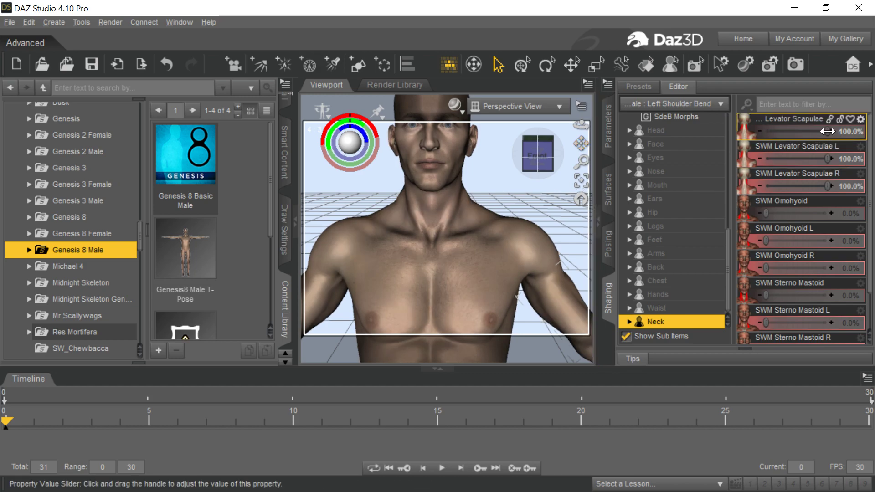
pyautogui.click(793, 173)
# Reset Levator Scapulae to 0%, then set it and both sides to 100%.
pyautogui.moveTo(825, 129); pyautogui.dragTo(760, 131)
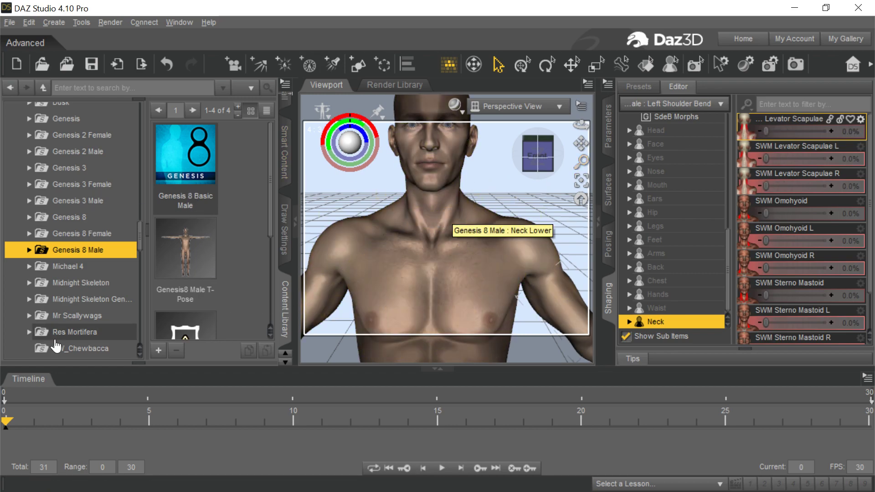
pyautogui.hotkey('alt', 'Tab')
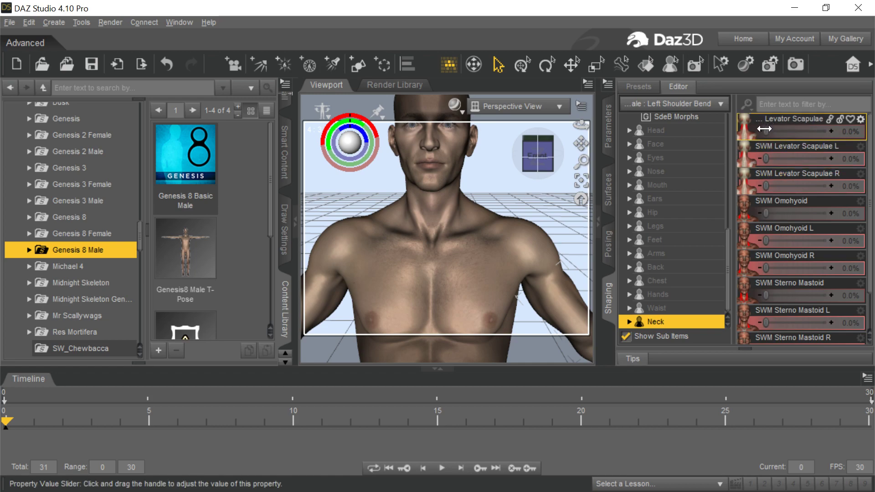
pyautogui.moveTo(766, 131); pyautogui.dragTo(870, 129)
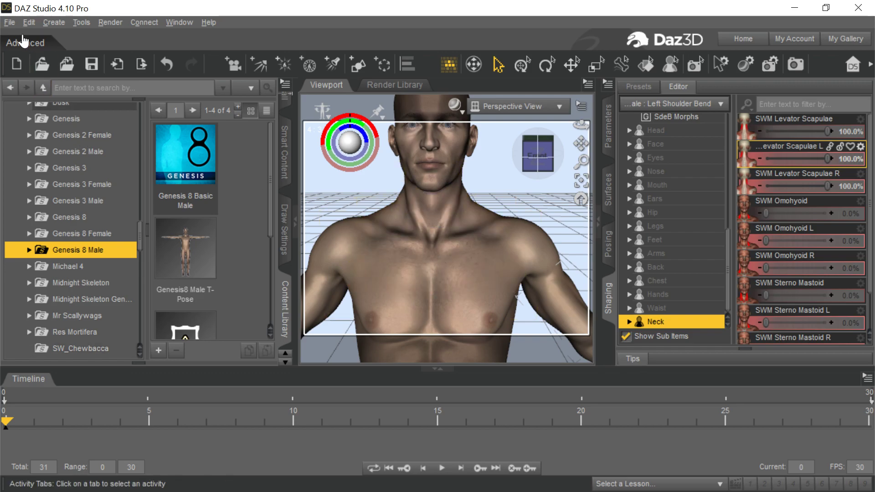
# Look for NeckScapulae.fbx in the Exports folder via File > Export, cancel, and return to Character Creator.
pyautogui.click(11, 23)
pyautogui.click(21, 180)
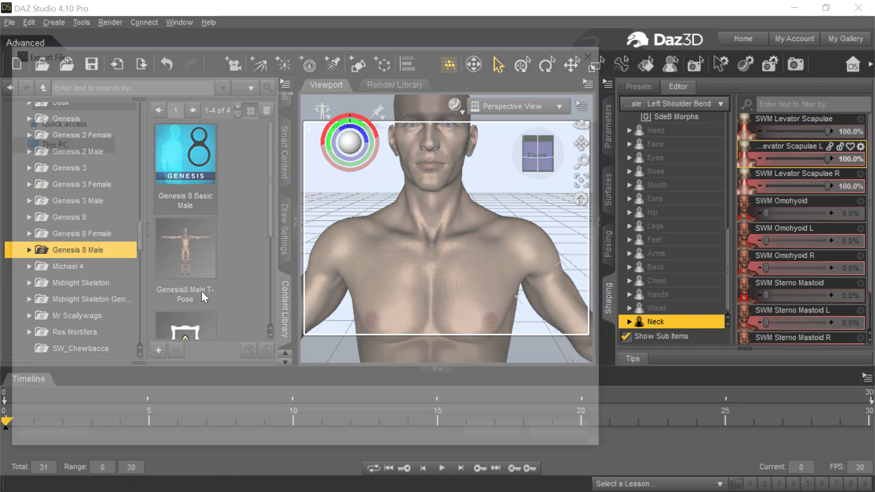
pyautogui.scroll(-2, 472, 267)
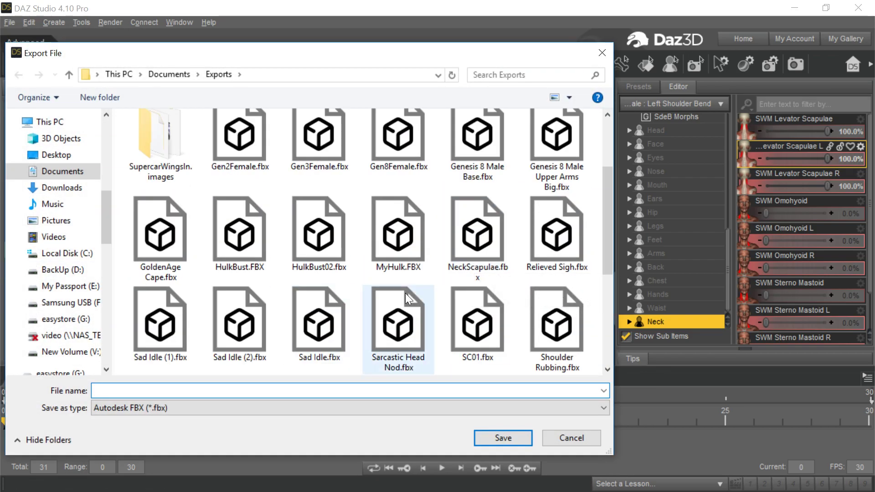
pyautogui.click(565, 437)
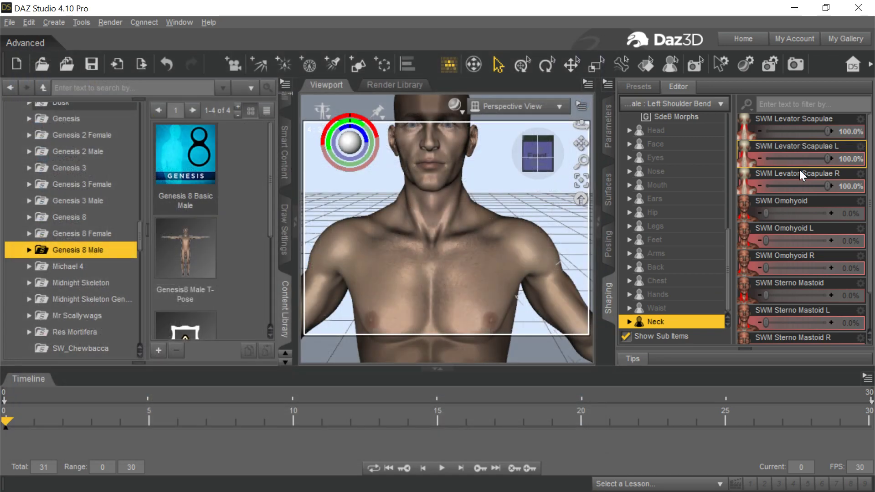
pyautogui.click(791, 7)
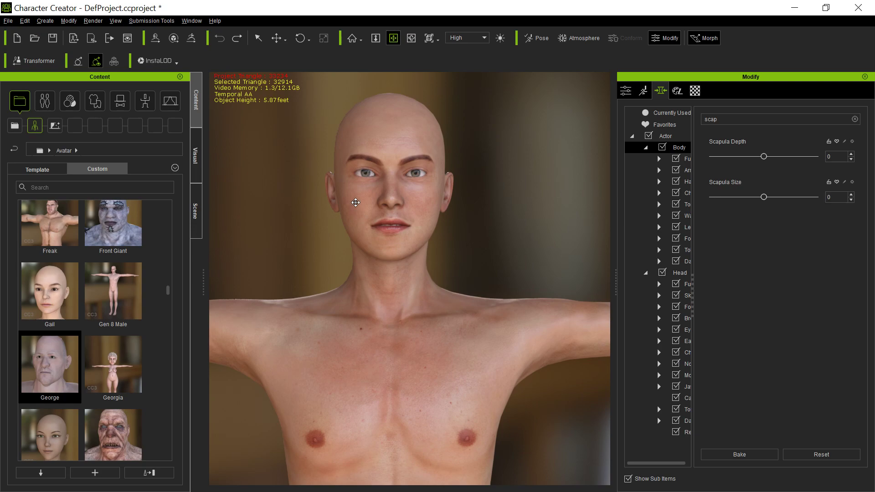
# Convert a DAZ FBX character with Transformer, choosing NeckScapulae.fbx.
pyautogui.moveTo(383, 261); pyautogui.dragTo(397, 261, button='middle')
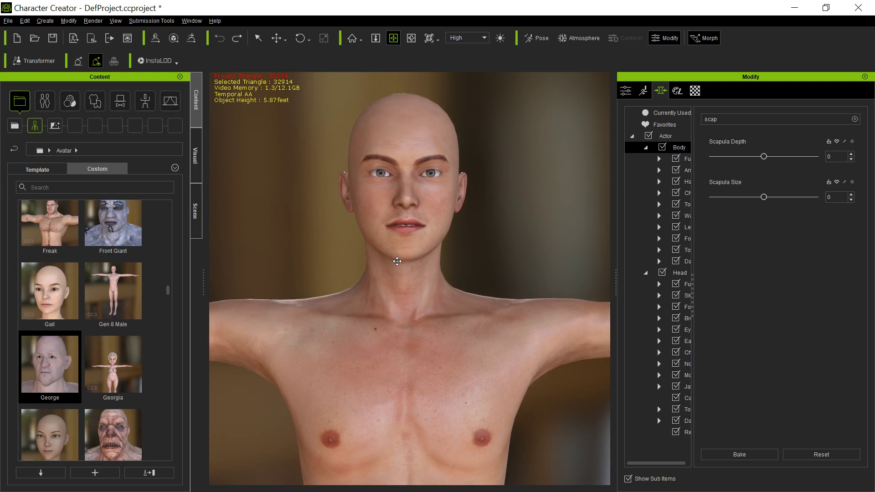
pyautogui.click(32, 61)
pyautogui.scroll(-5, 224, 169)
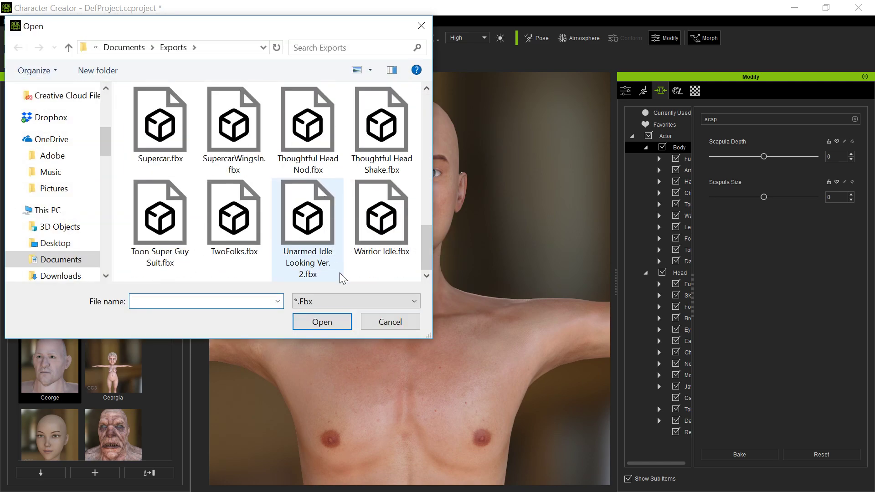
pyautogui.scroll(2, 343, 278)
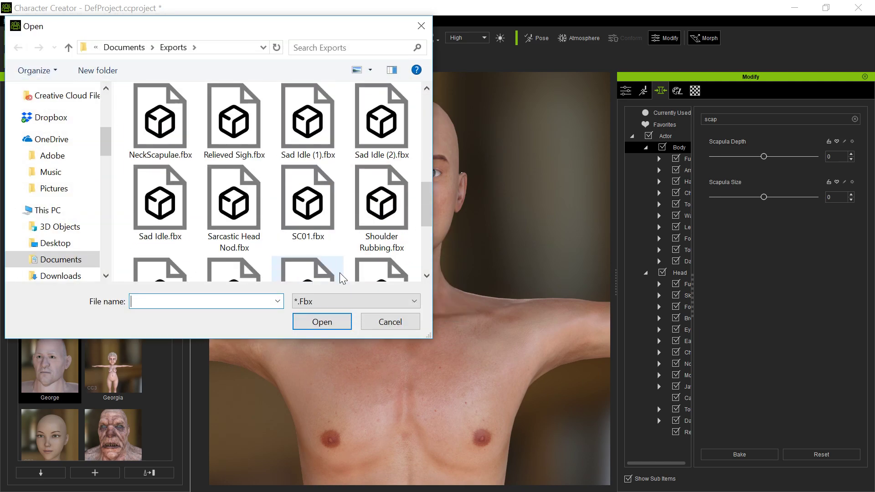
pyautogui.scroll(1, 342, 278)
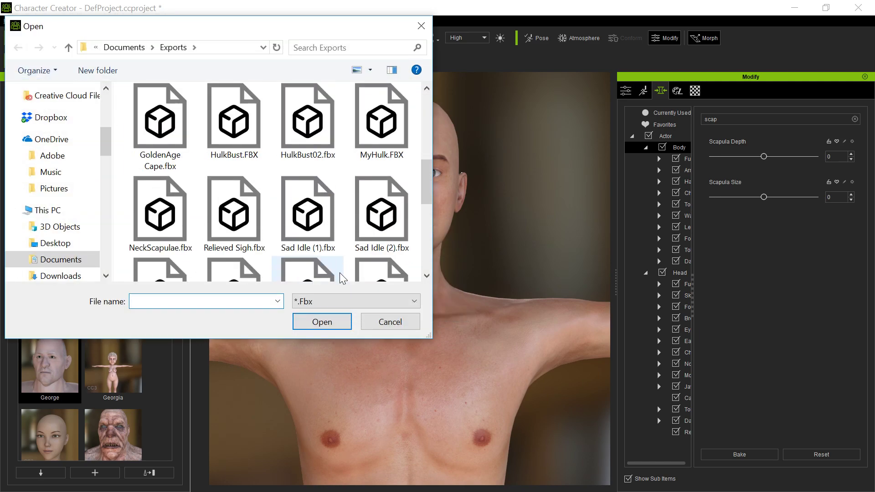
pyautogui.doubleClick(168, 235)
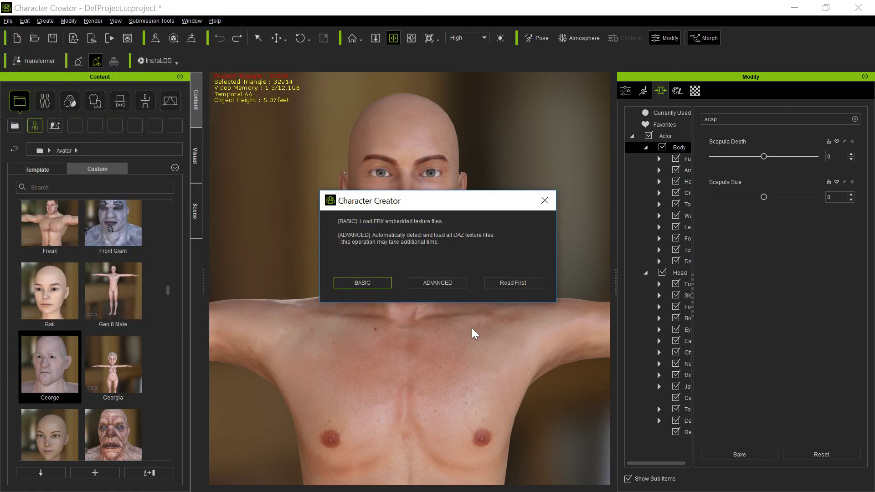
# Load BASIC embedded textures only, discard the unsaved project, and accept the import status report.
pyautogui.click(360, 281)
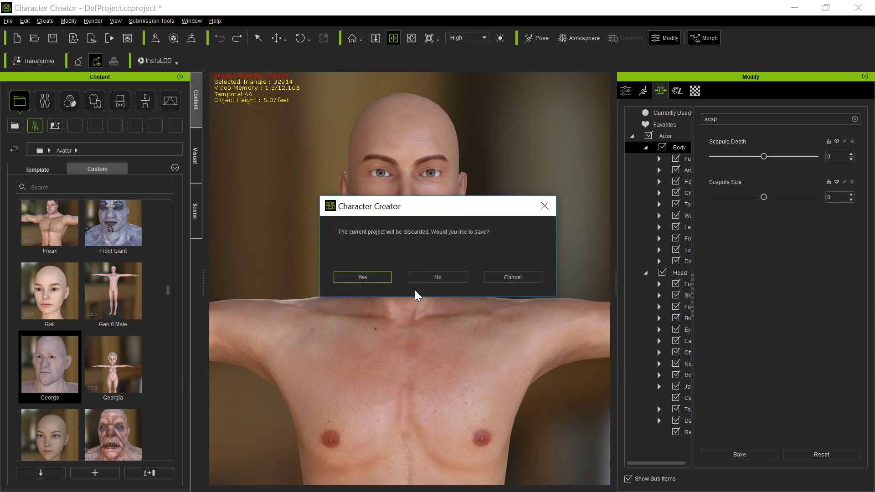
pyautogui.click(437, 277)
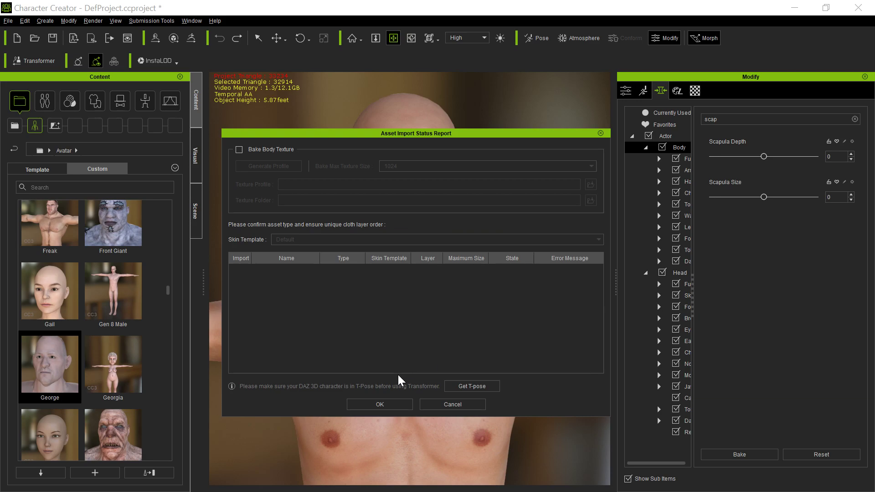
pyautogui.click(375, 402)
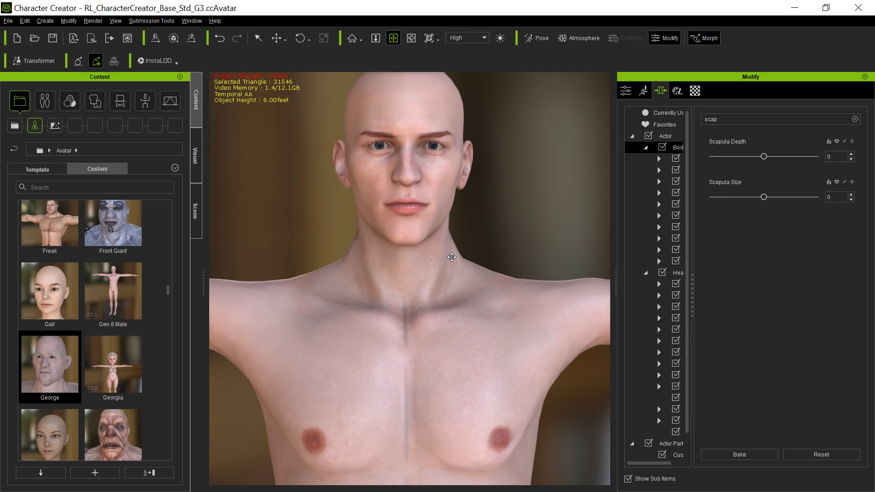
pyautogui.moveTo(376, 208); pyautogui.dragTo(385, 224)
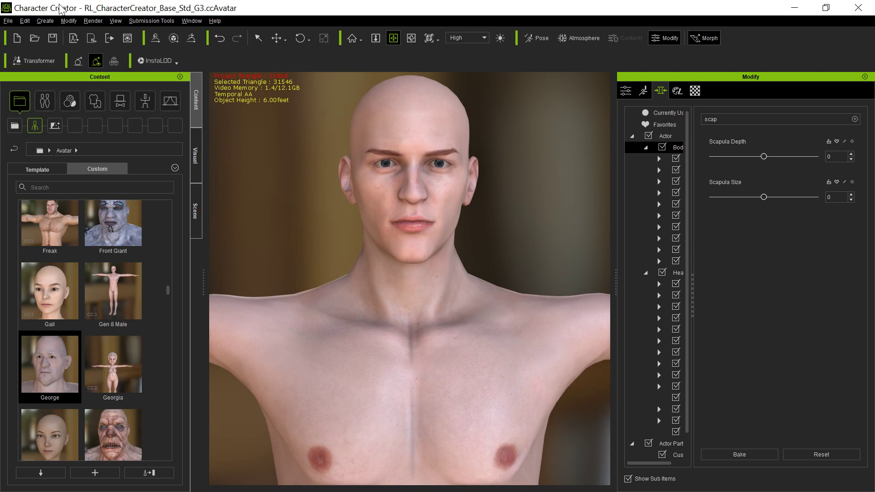
pyautogui.click(41, 23)
# Start a new morph slider, enter its name, and set Gen 8 Male.iAvatar as the source file.
pyautogui.click(43, 34)
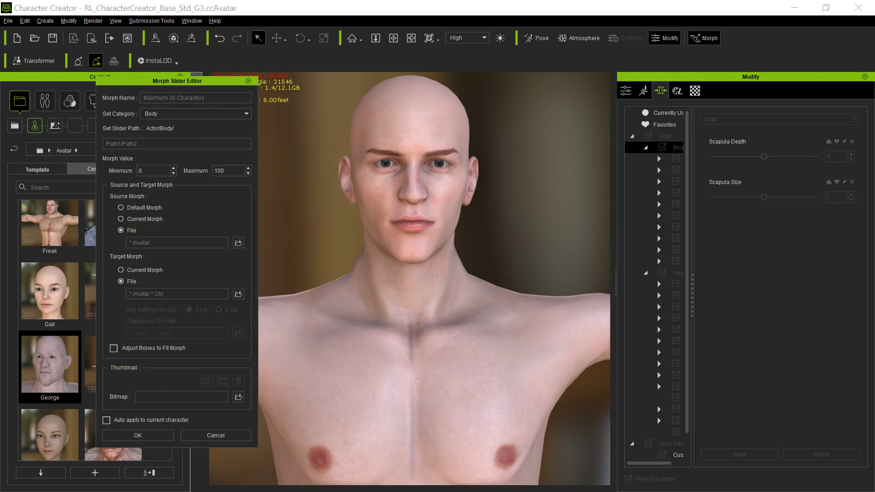
pyautogui.write('Testes')
pyautogui.click(238, 242)
pyautogui.doubleClick(298, 188)
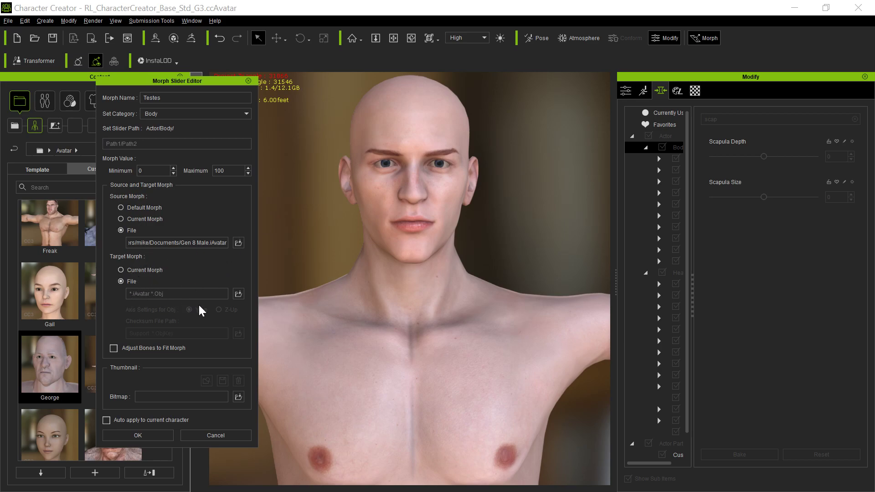
# Set NeckScalpea.iAvatar as the target file and create the morph slider.
pyautogui.click(238, 294)
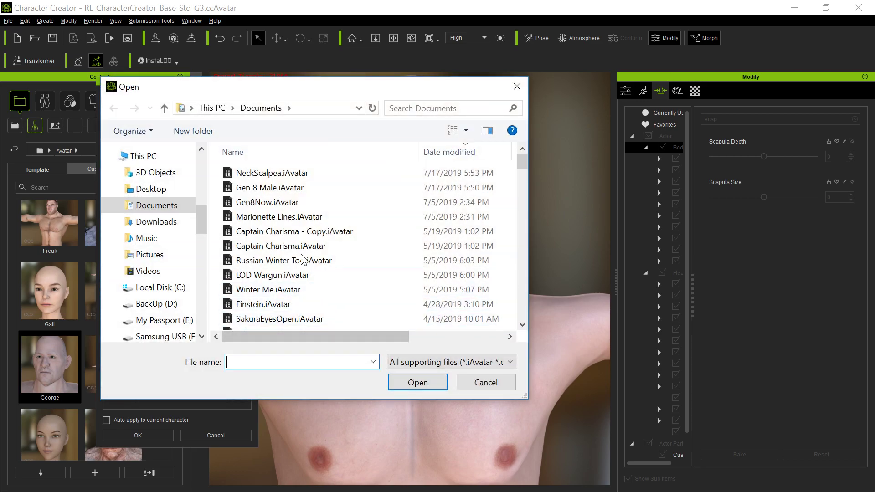
pyautogui.doubleClick(299, 178)
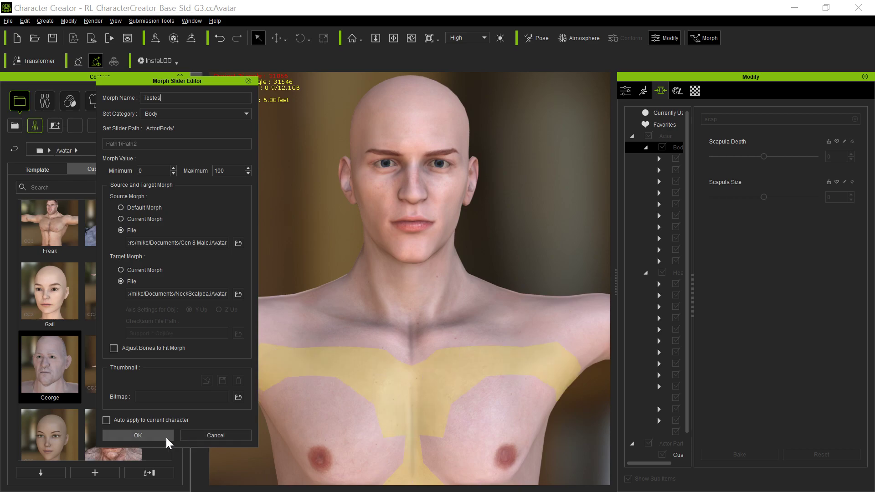
pyautogui.click(220, 434)
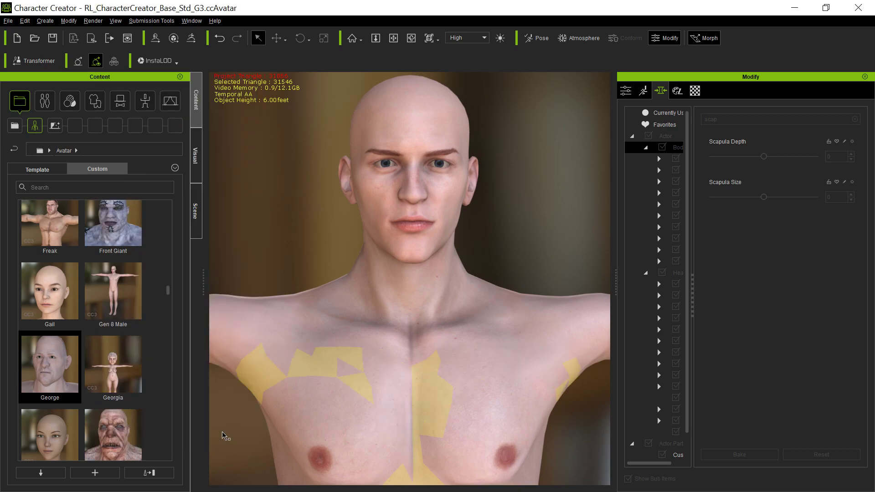
pyautogui.doubleClick(710, 119)
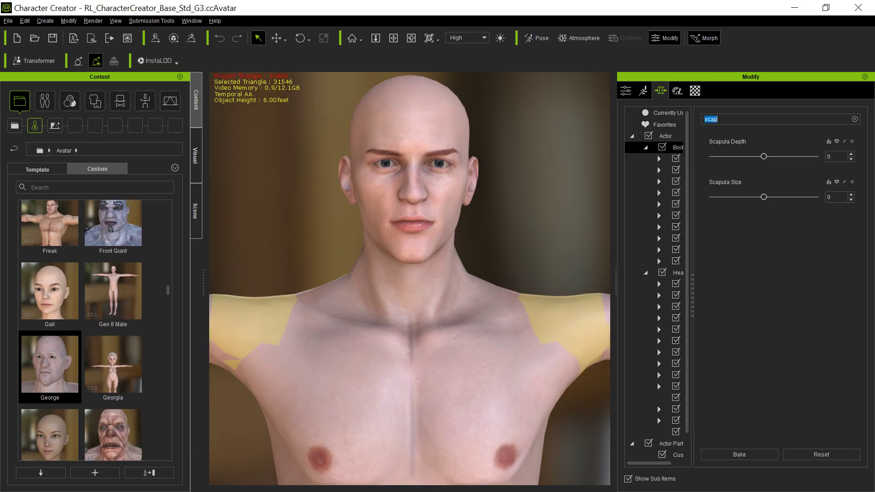
# Discard the old project without saving and filter the Modify morphs by 'neck'.
pyautogui.click(8, 21)
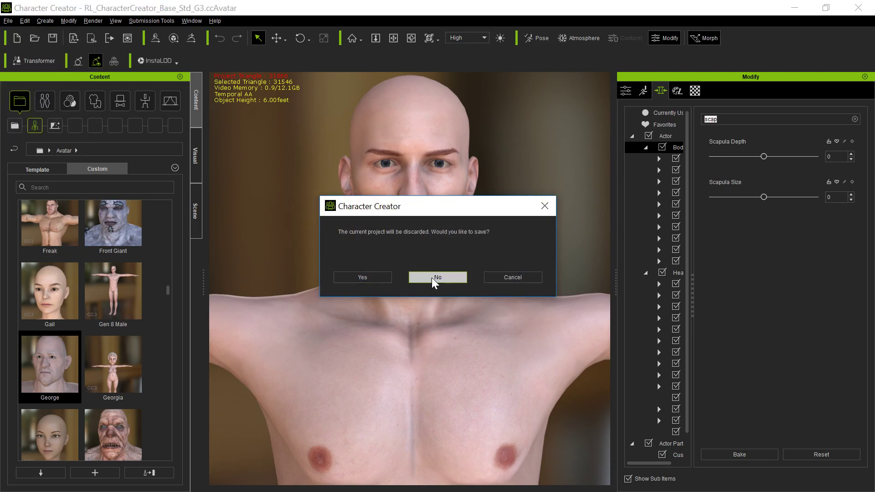
pyautogui.click(435, 278)
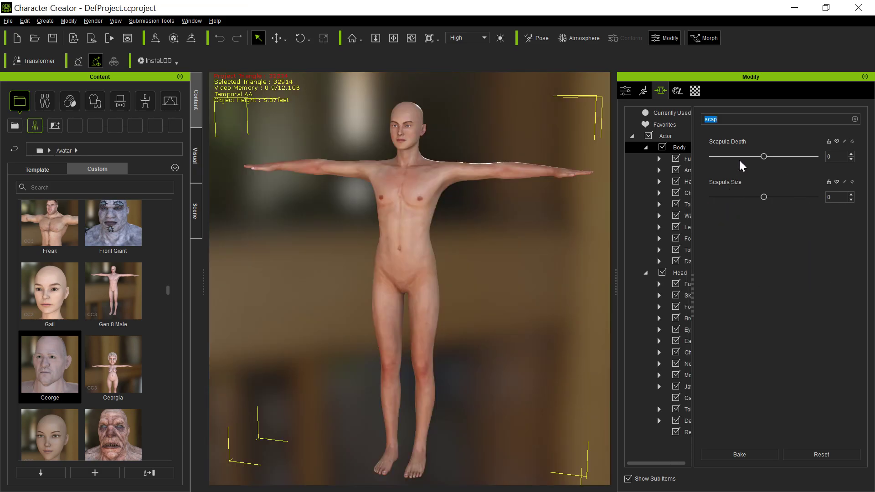
pyautogui.write('neck')
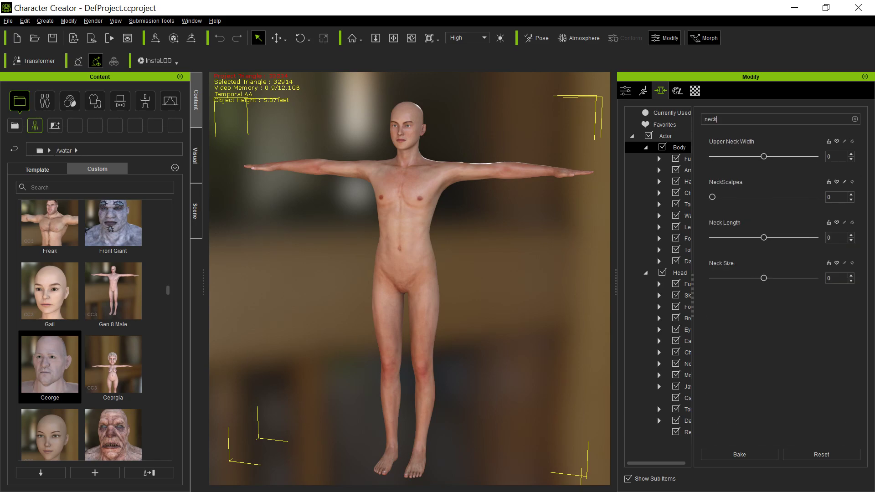
pyautogui.write('o')
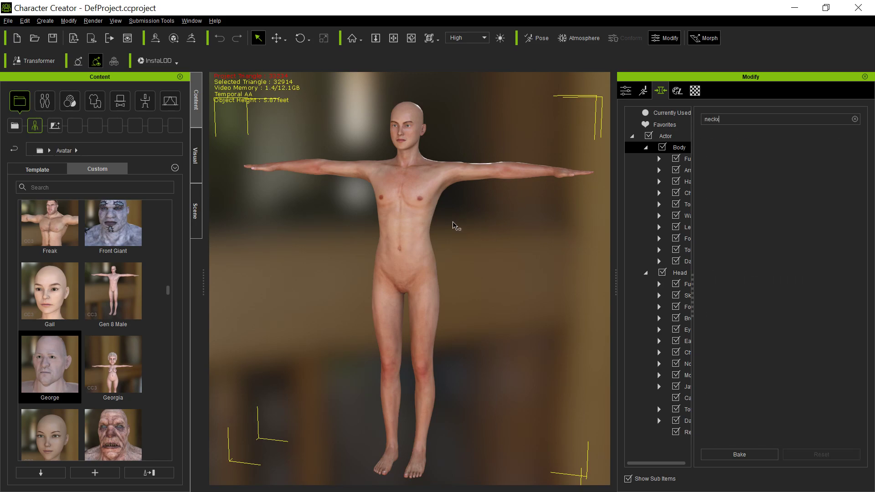
pyautogui.press('BackSpace')
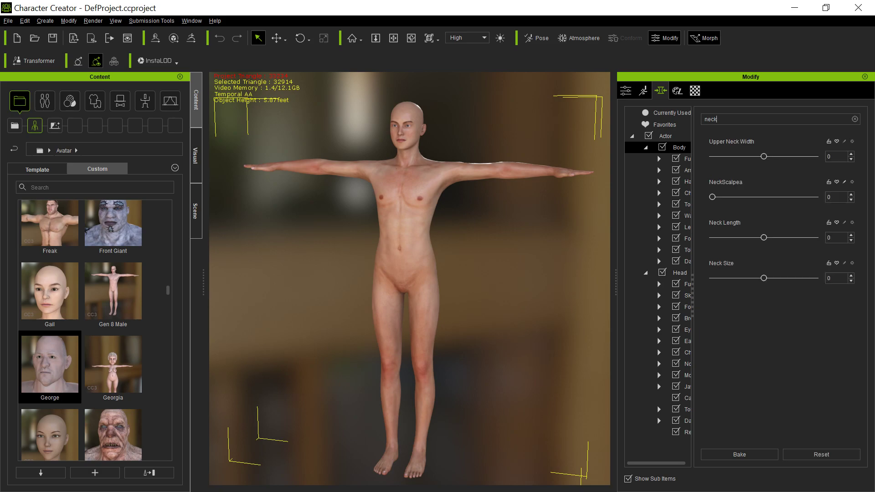
# Zoom and pan the viewport onto the neck with the NeckScalpea slider at 0.
pyautogui.scroll(5, 365, 167)
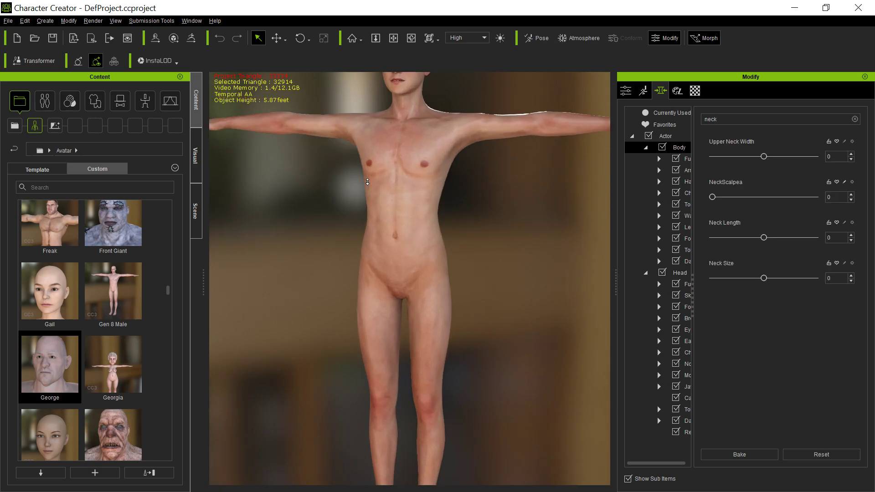
pyautogui.write('x')
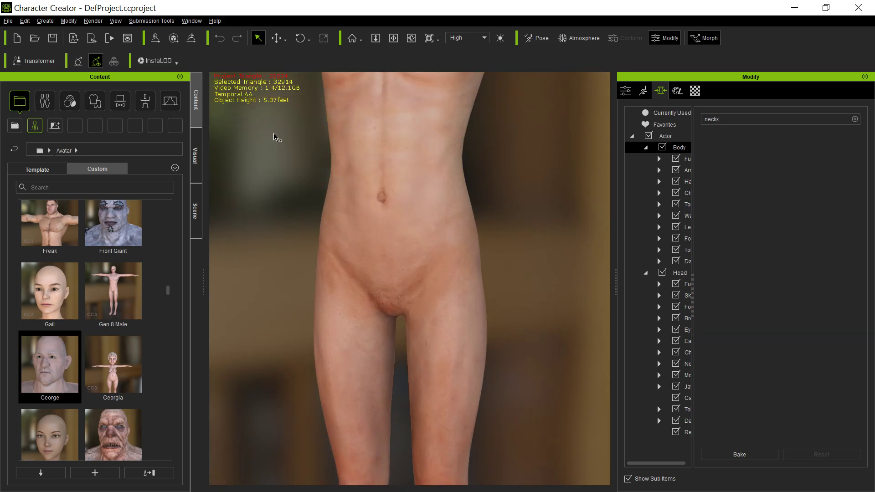
pyautogui.moveTo(277, 135); pyautogui.dragTo(301, 410, button='middle')
pyautogui.scroll(6, 301, 410)
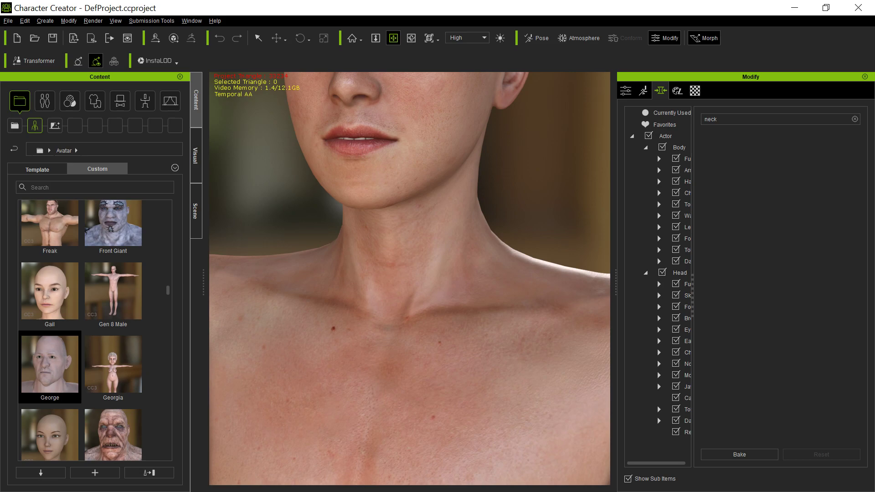
# Push NeckScalpea to 200, then 150, inspecting the neck from several angles.
pyautogui.click(676, 147)
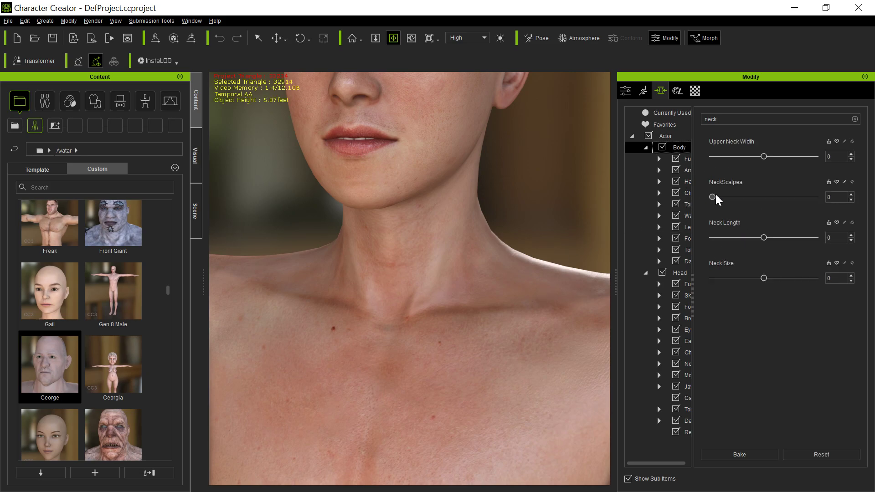
pyautogui.moveTo(713, 197); pyautogui.dragTo(818, 198)
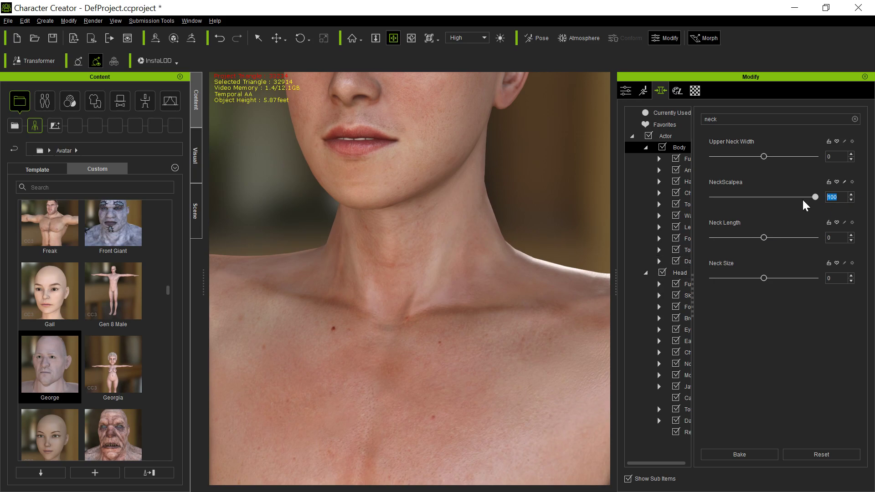
pyautogui.press('Return')
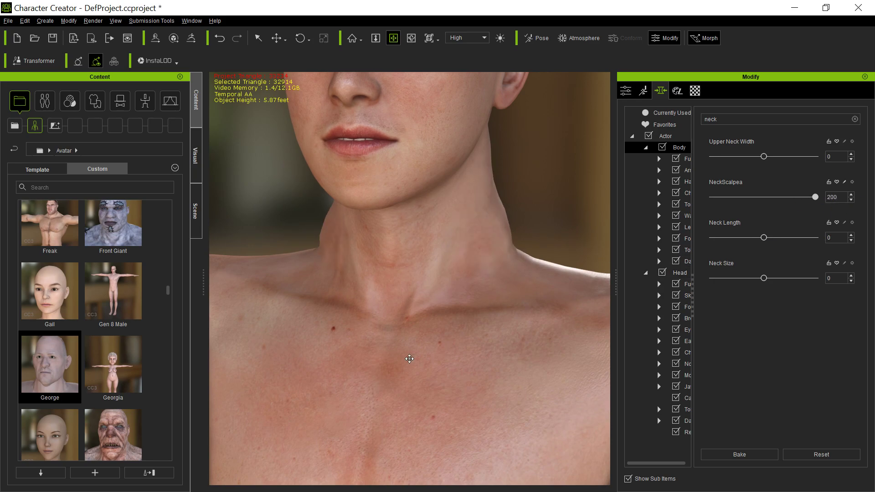
pyautogui.moveTo(289, 367); pyautogui.dragTo(455, 314, button='right')
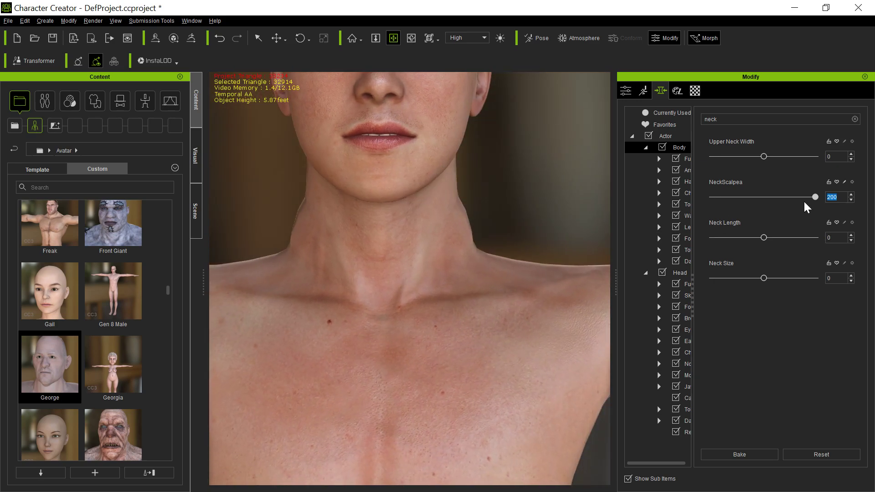
pyautogui.press('Return')
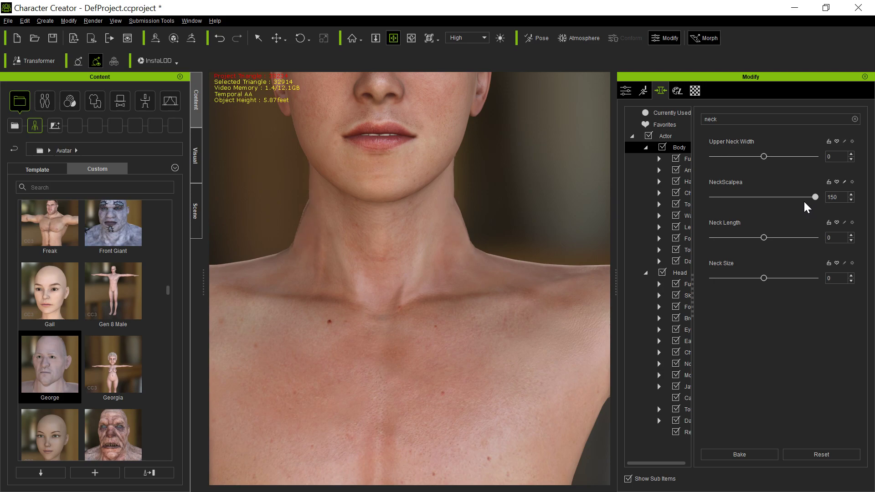
pyautogui.moveTo(484, 240); pyautogui.dragTo(509, 327, button='middle')
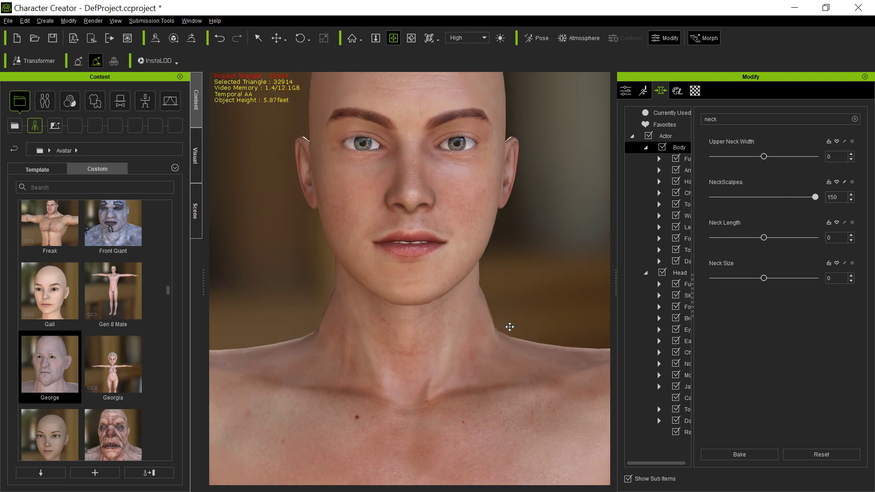
pyautogui.moveTo(509, 327); pyautogui.dragTo(508, 276, button='right')
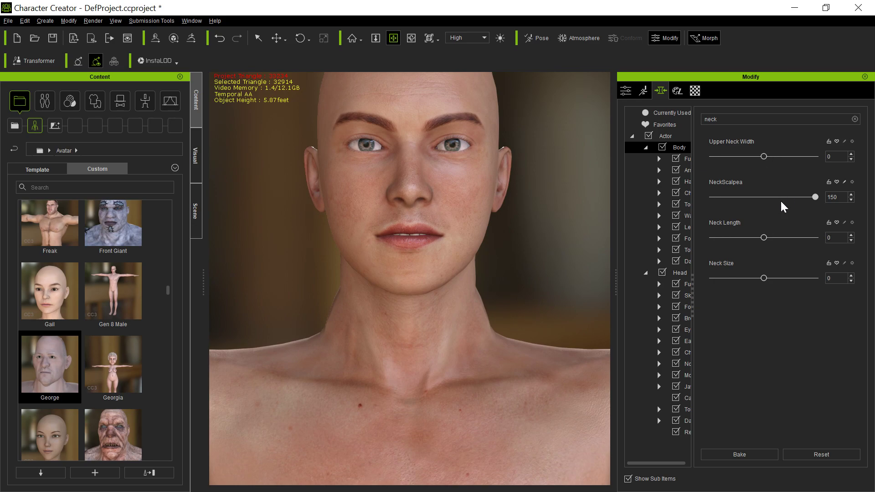
# Set Neck Length to 4, enlarge Neck Size to 71, and return NeckScalpea to 100.
pyautogui.moveTo(763, 237)
pyautogui.mouseDown()
pyautogui.moveTo(776, 238)
pyautogui.moveTo(750, 237)
pyautogui.moveTo(765, 237)
pyautogui.mouseUp()
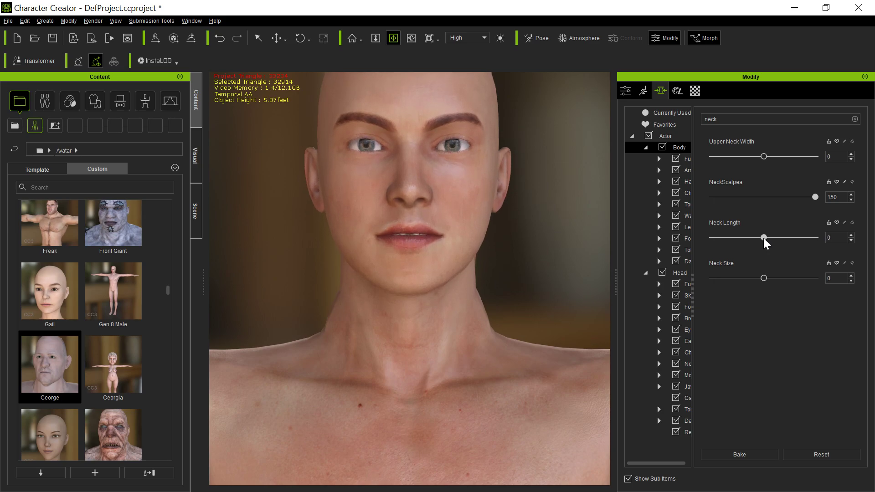
pyautogui.moveTo(763, 277); pyautogui.dragTo(800, 279)
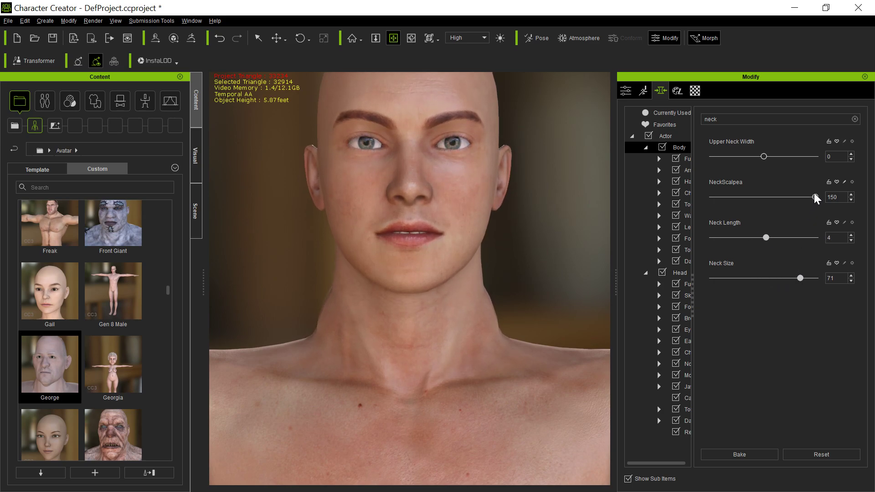
pyautogui.moveTo(815, 196); pyautogui.dragTo(815, 197)
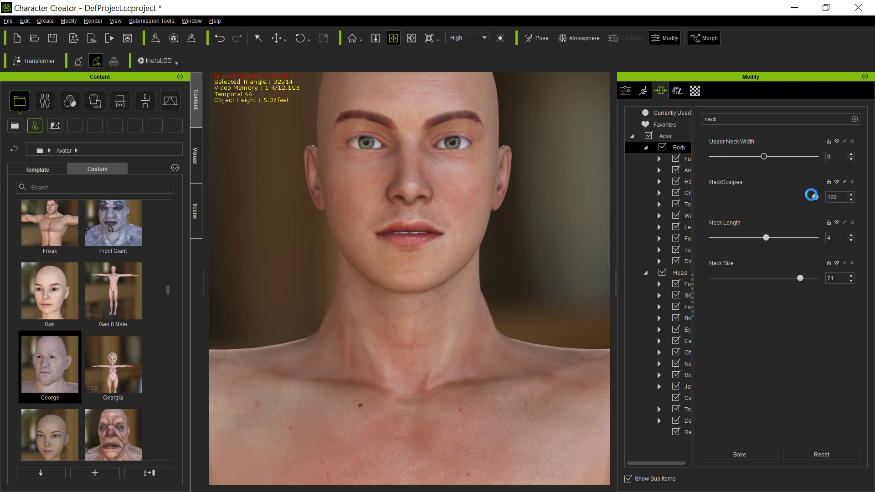
pyautogui.moveTo(550, 289)
pyautogui.mouseDown(button='middle')
pyautogui.moveTo(543, 273)
pyautogui.moveTo(551, 292)
pyautogui.mouseUp(button='middle')
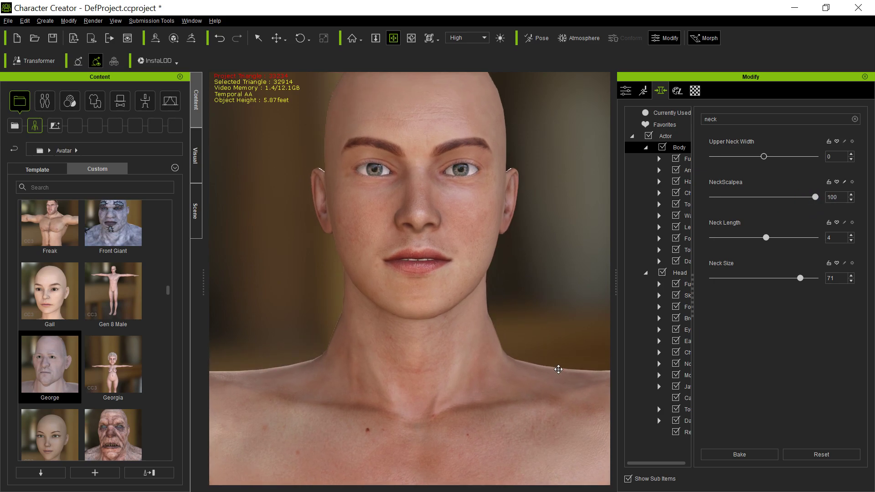
pyautogui.hotkey('alt', 'Tab')
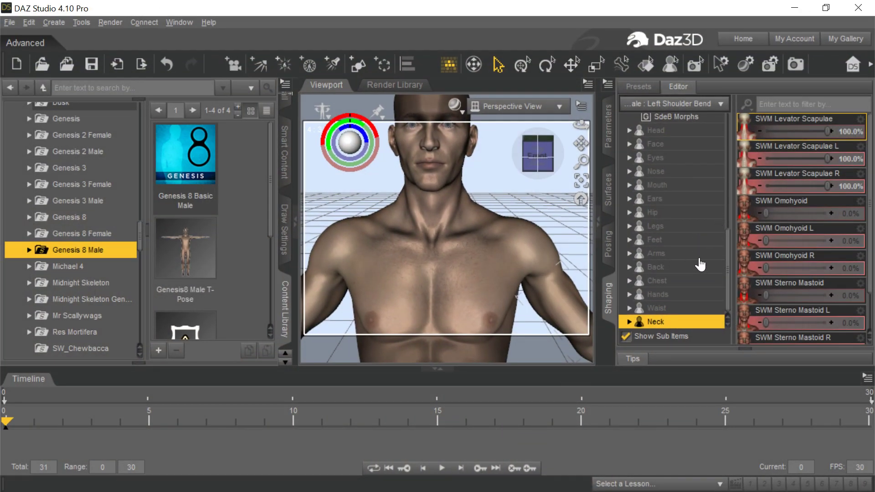
# Scroll through the Genesis 8 Male SWM neck morphs, with Levator Scapulae L and R at 100%.
pyautogui.scroll(-2, 865, 273)
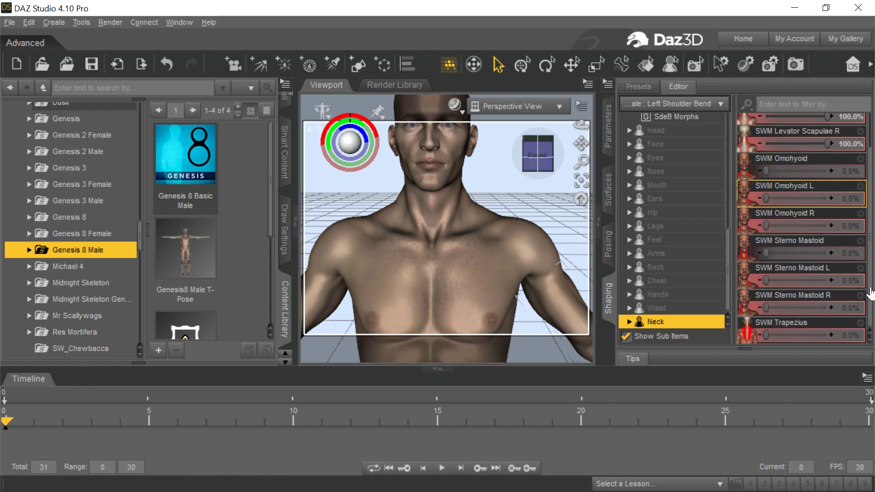
pyautogui.scroll(10, 687, 201)
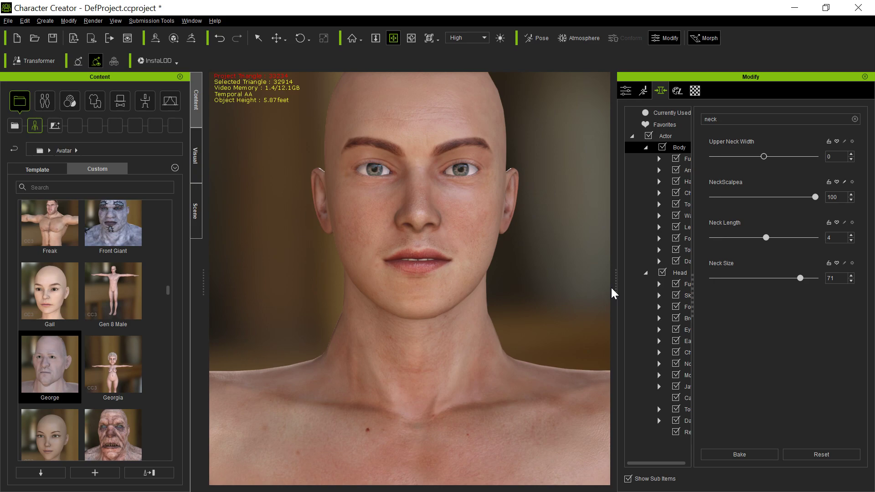
# Widen the Modify panel and category tree, clear the neck search, and show the Daz category.
pyautogui.moveTo(615, 288); pyautogui.dragTo(534, 289)
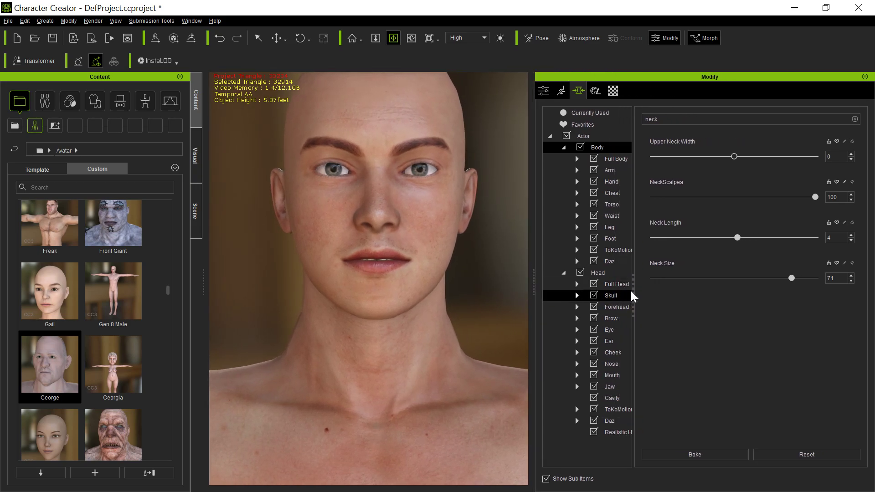
pyautogui.moveTo(632, 290); pyautogui.dragTo(695, 293)
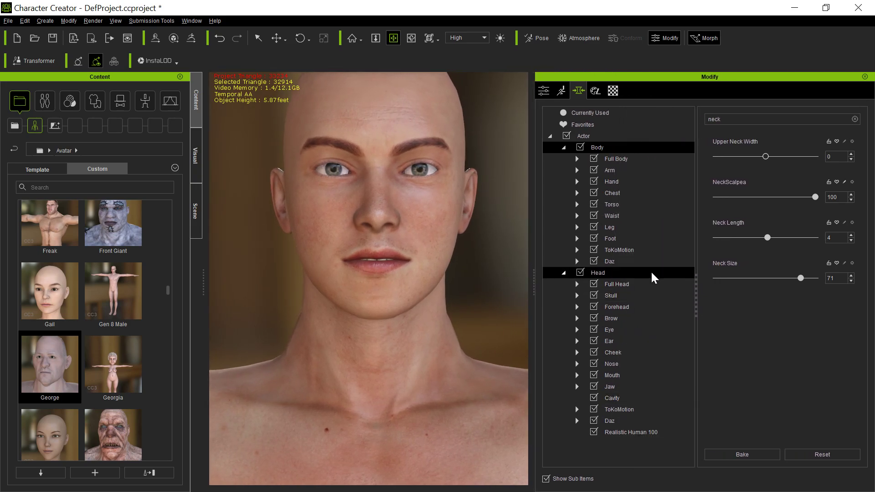
pyautogui.click(641, 251)
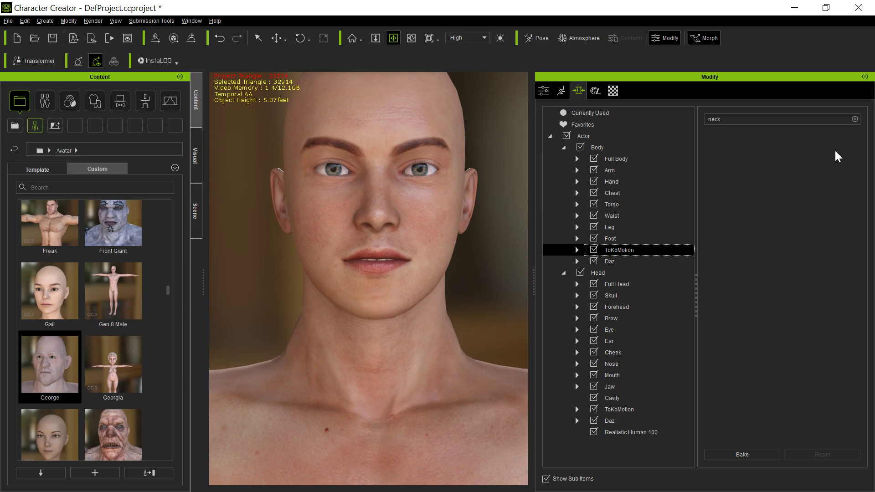
pyautogui.click(854, 119)
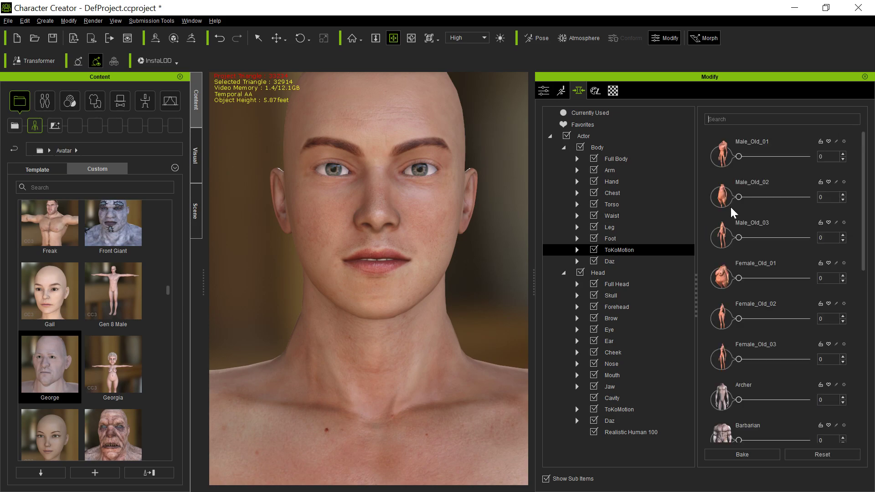
pyautogui.click(640, 262)
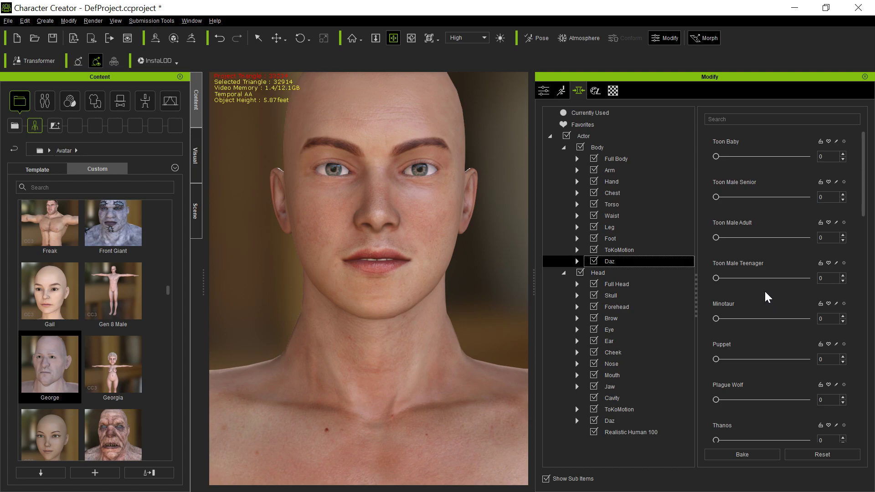
# Test the Toon Male Adult and Minotaur morphs, then narrow the Modify panel.
pyautogui.moveTo(716, 238)
pyautogui.mouseDown()
pyautogui.moveTo(741, 237)
pyautogui.moveTo(713, 239)
pyautogui.mouseUp()
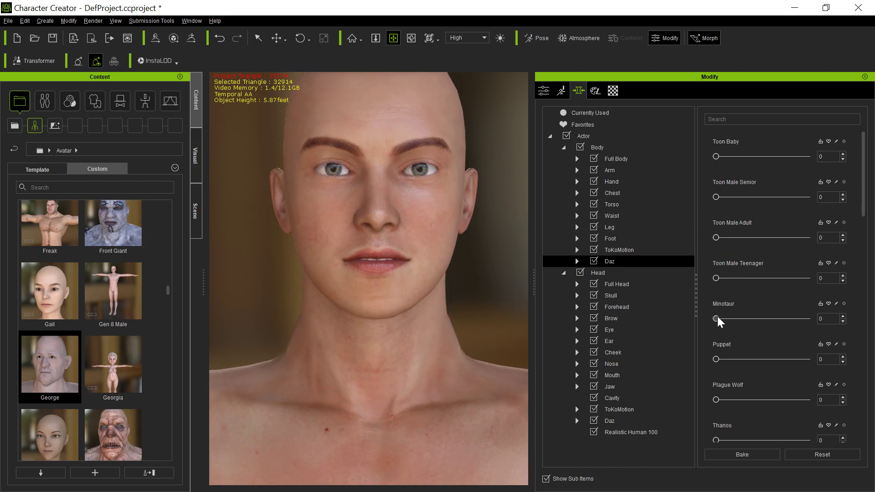
pyautogui.moveTo(716, 318); pyautogui.dragTo(691, 288)
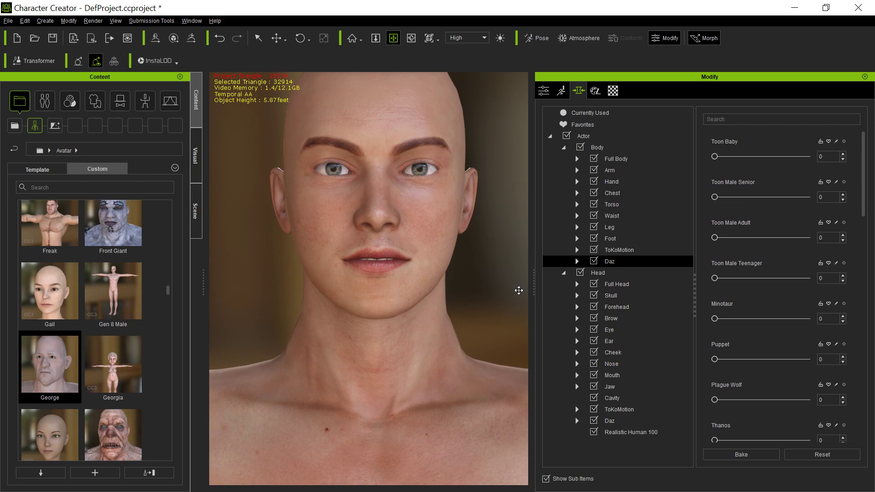
pyautogui.moveTo(533, 291); pyautogui.dragTo(593, 290)
pyautogui.scroll(-5, 464, 290)
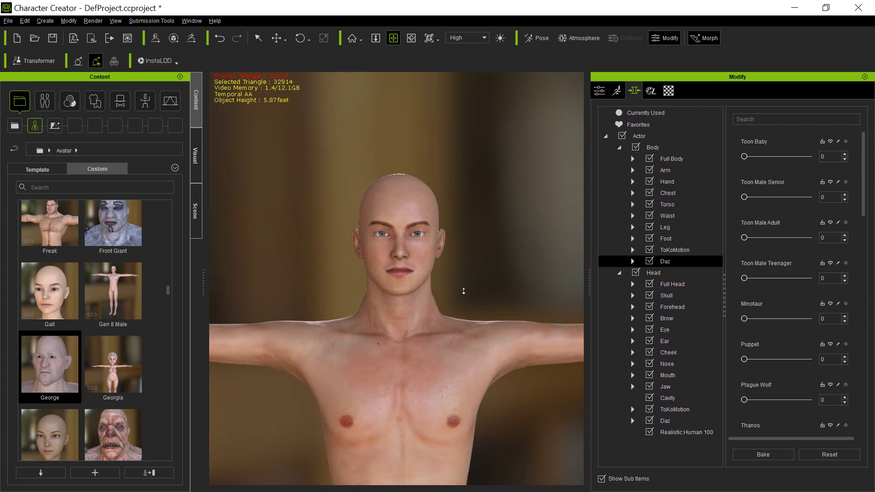
pyautogui.scroll(-2, 463, 291)
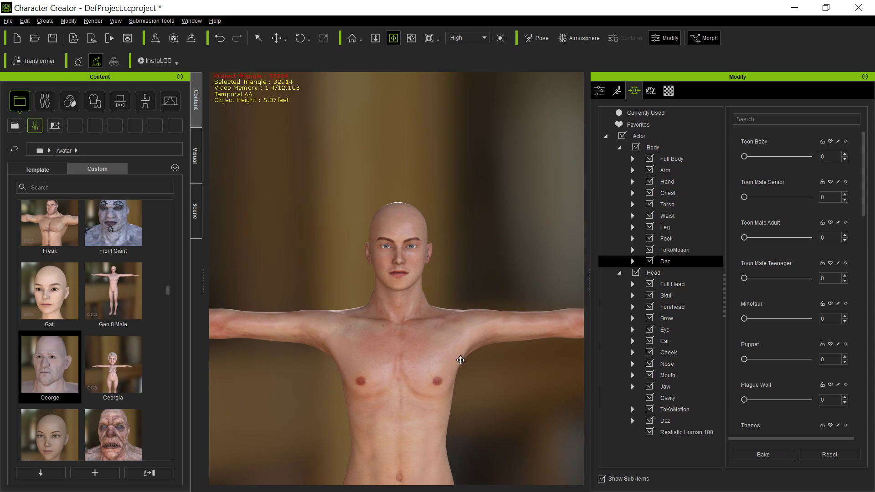